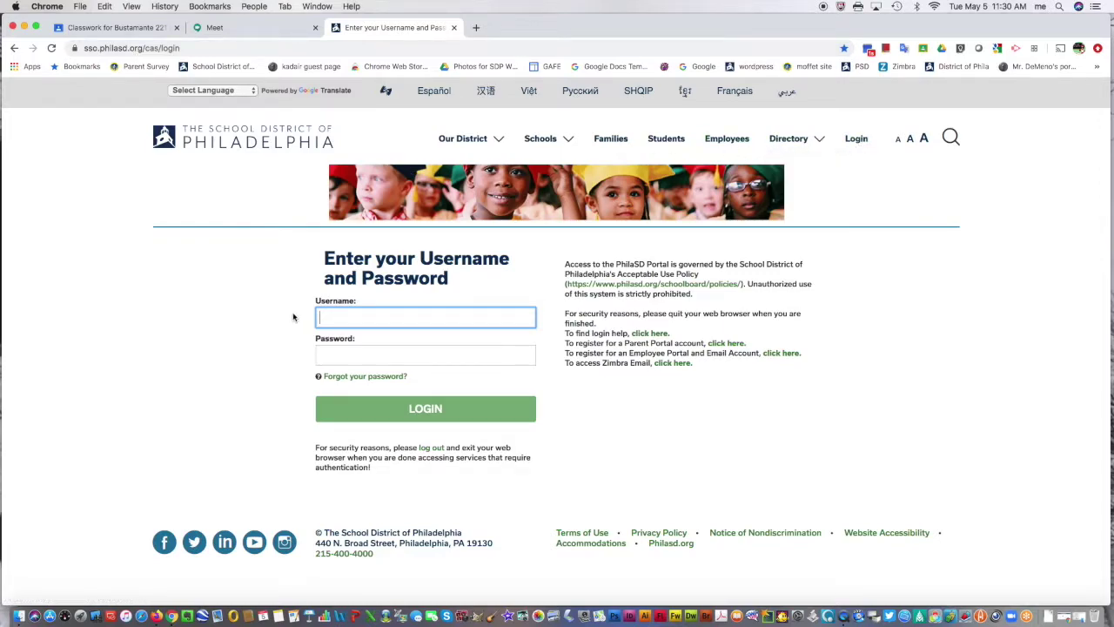
- Log in to the School District of Philadelphia SSO portal with the student's username and password
{"action": "left_click", "coordinate": [326, 356]}
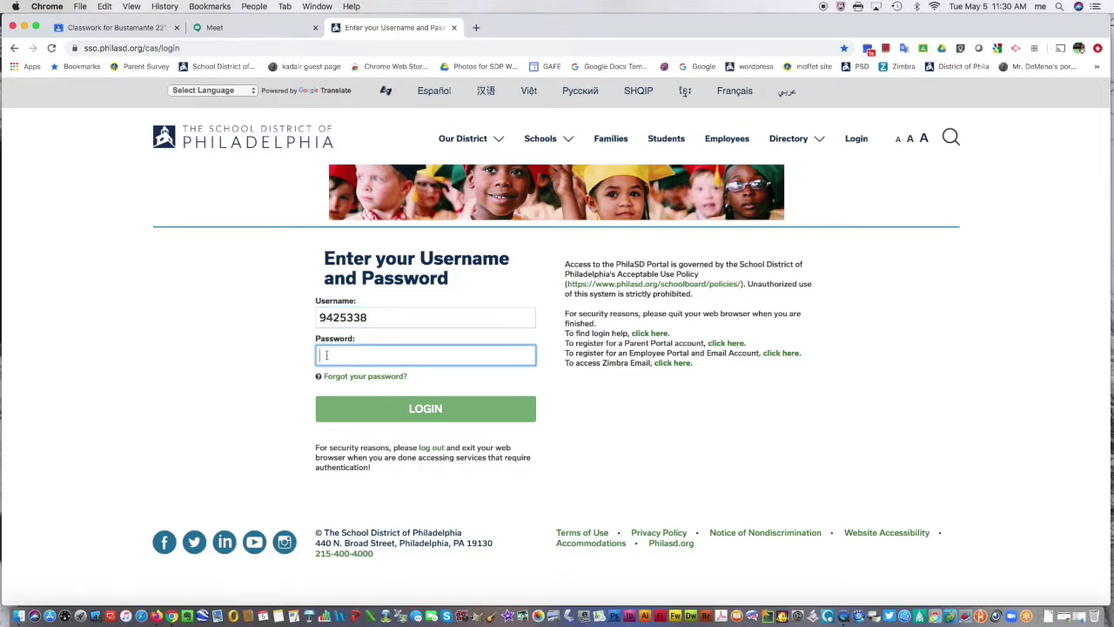
{"action": "type", "text": "••••"}
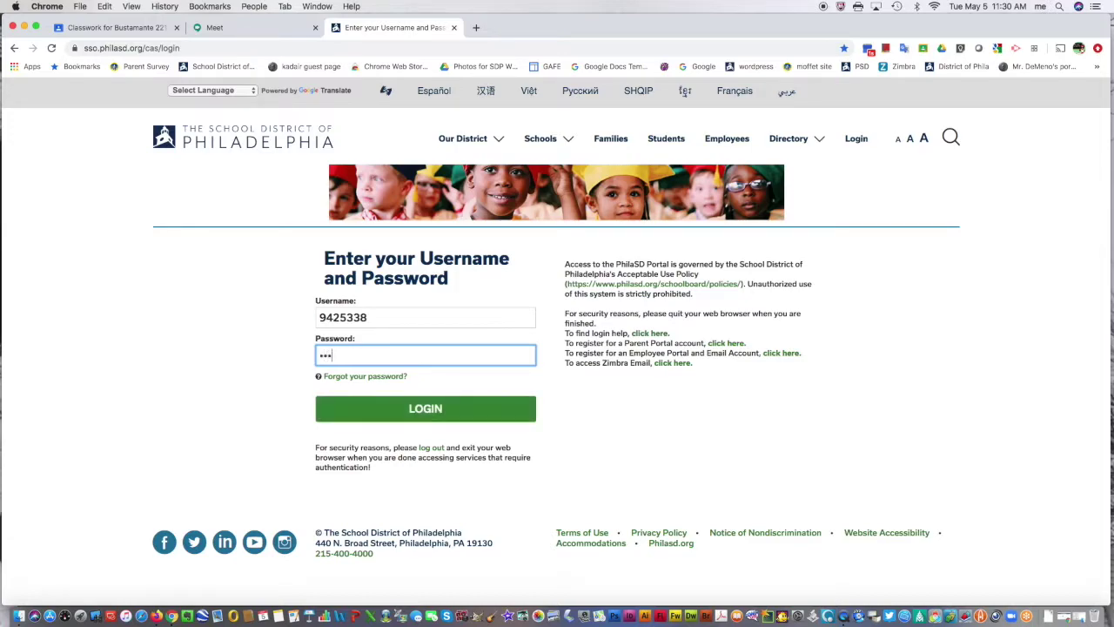
{"action": "type", "text": "•••"}
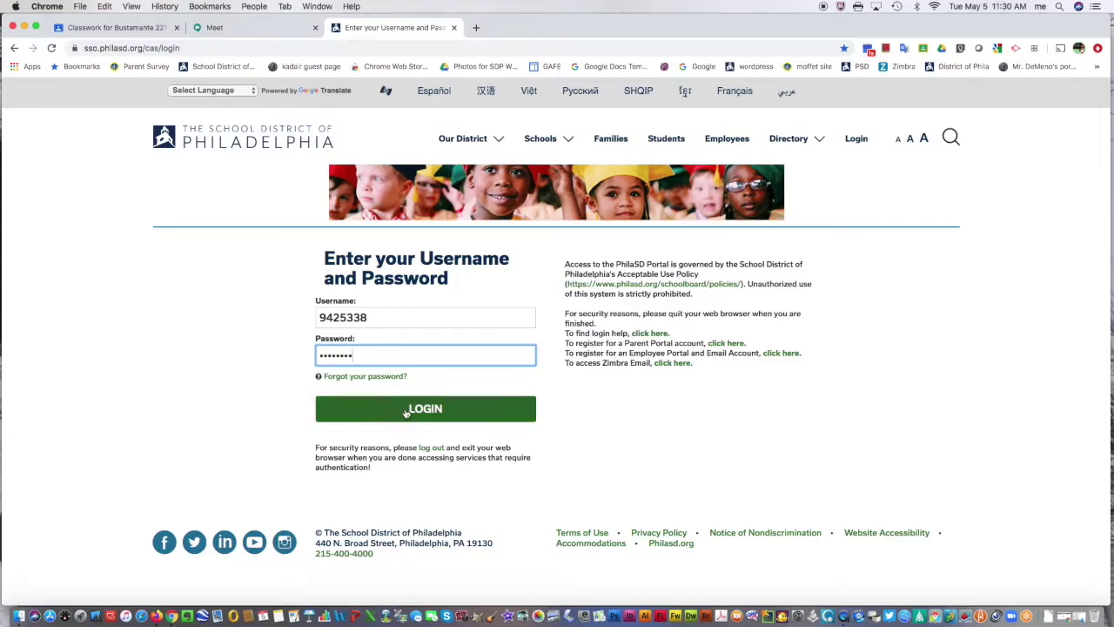
{"action": "left_click", "coordinate": [408, 413]}
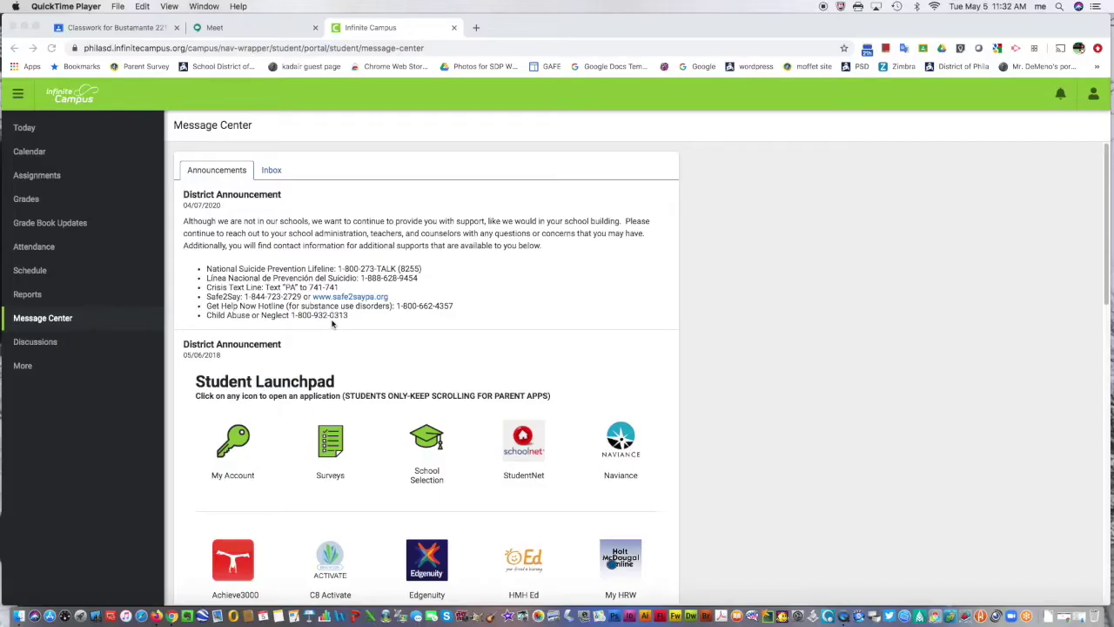
- Scroll to the Google G-Suite For Education apps and launch Classroom in a new tab
{"action": "scroll", "coordinate": [338, 322], "scroll_direction": "down", "scroll_amount": 3}
{"action": "scroll", "coordinate": [339, 320], "scroll_direction": "down", "scroll_amount": 3}
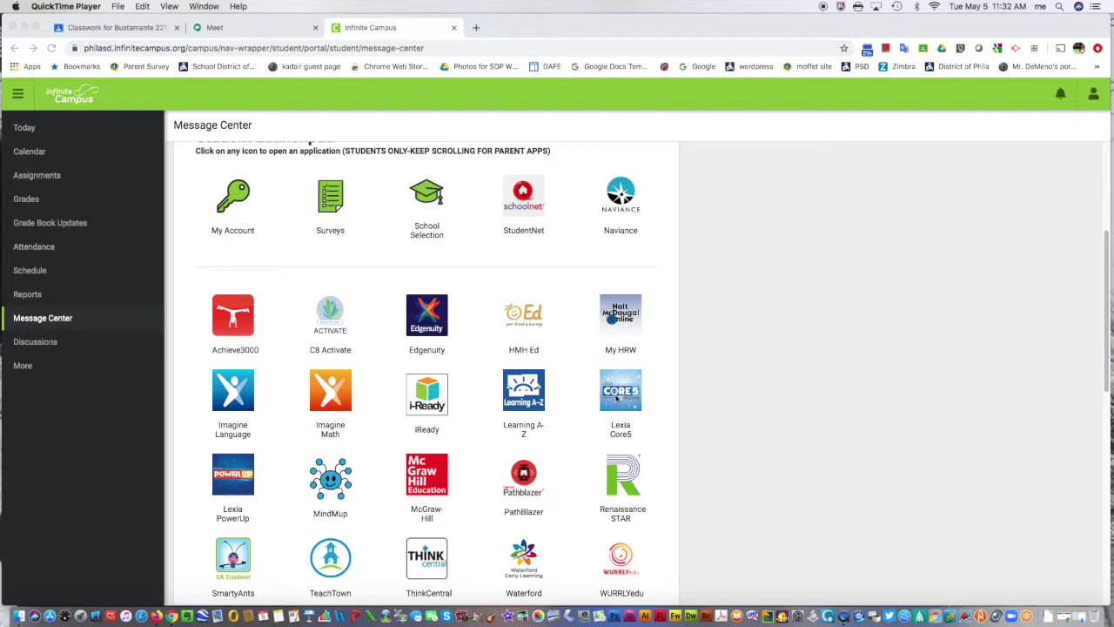
{"action": "scroll", "coordinate": [616, 397], "scroll_direction": "down", "scroll_amount": 1}
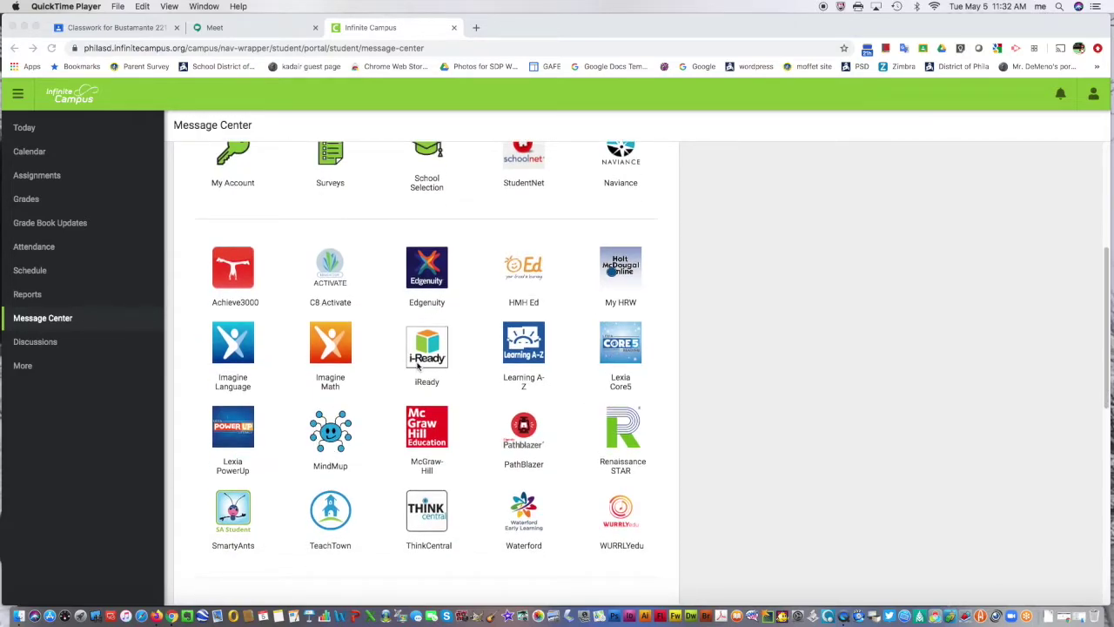
{"action": "scroll", "coordinate": [230, 518], "scroll_direction": "down", "scroll_amount": 1}
{"action": "scroll", "coordinate": [231, 518], "scroll_direction": "down", "scroll_amount": 5}
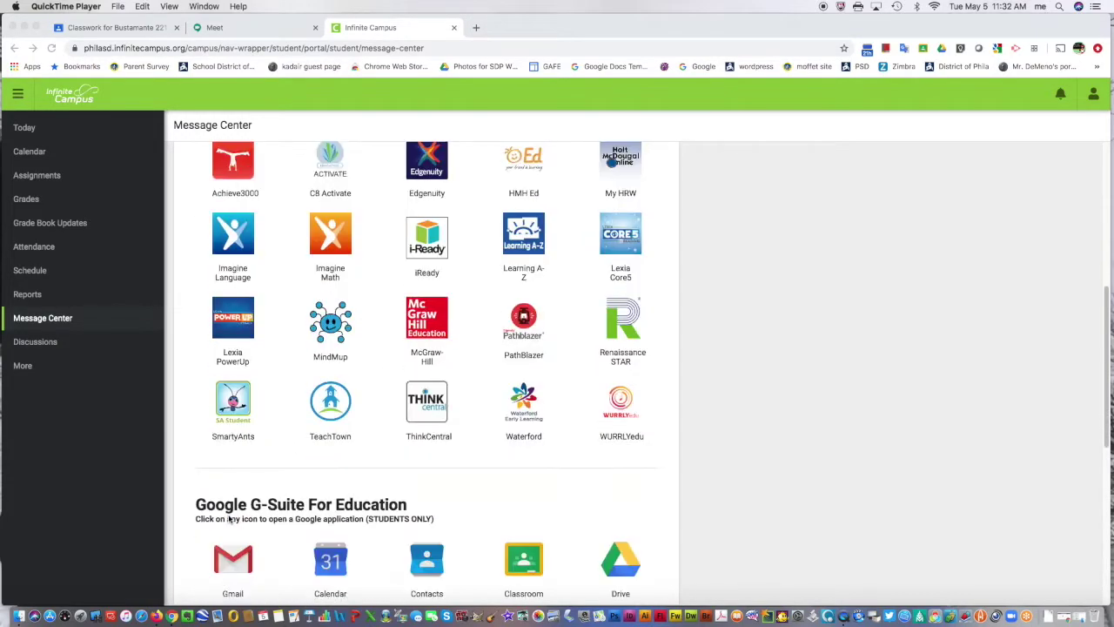
{"action": "scroll", "coordinate": [229, 519], "scroll_direction": "down", "scroll_amount": 2}
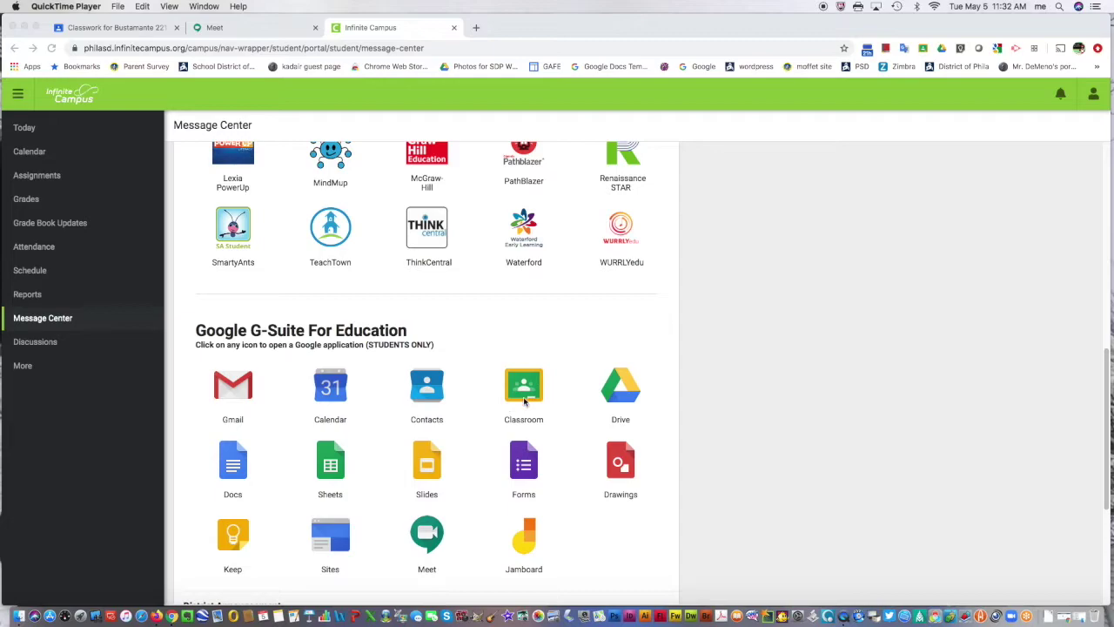
{"action": "left_click", "coordinate": [523, 396]}
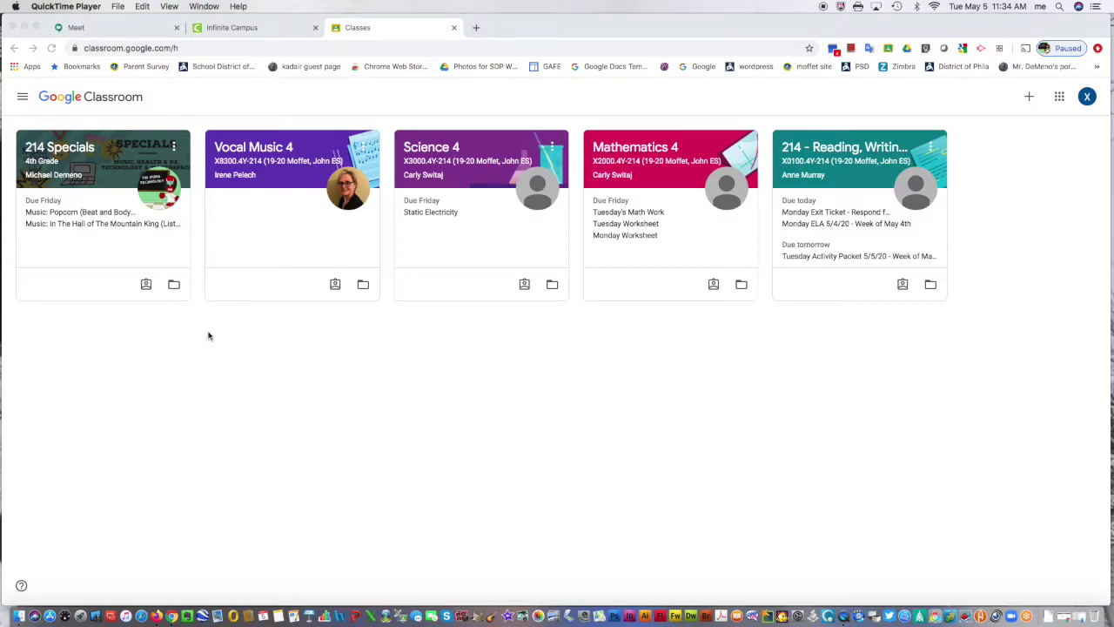
- Open the 214 Specials class in Chrome and show its Classwork page
{"action": "left_click", "coordinate": [77, 167]}
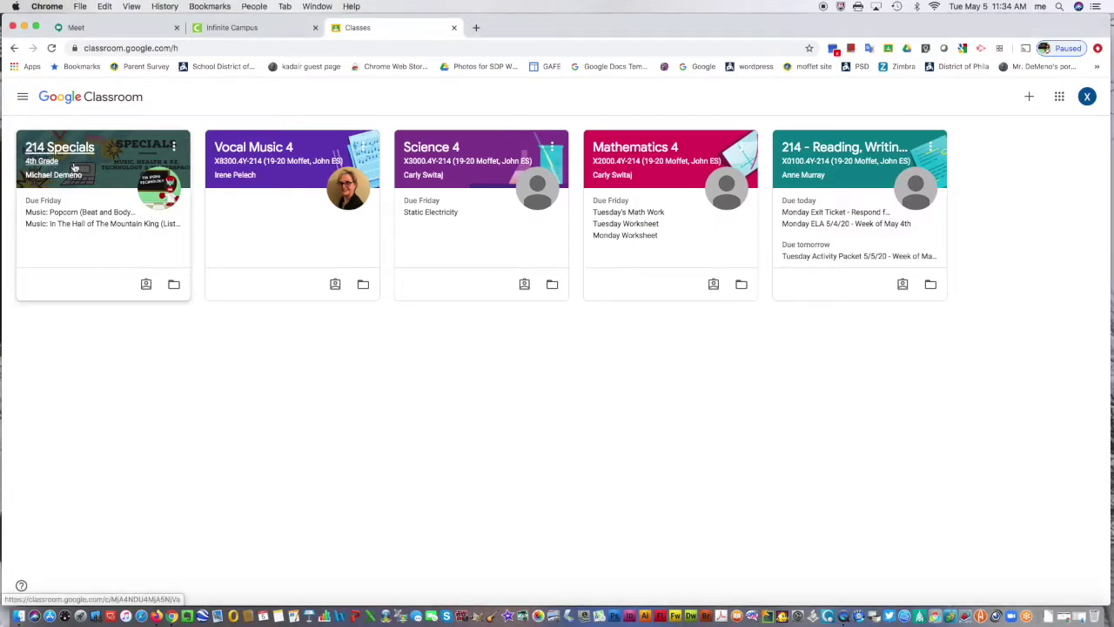
{"action": "left_click", "coordinate": [69, 166]}
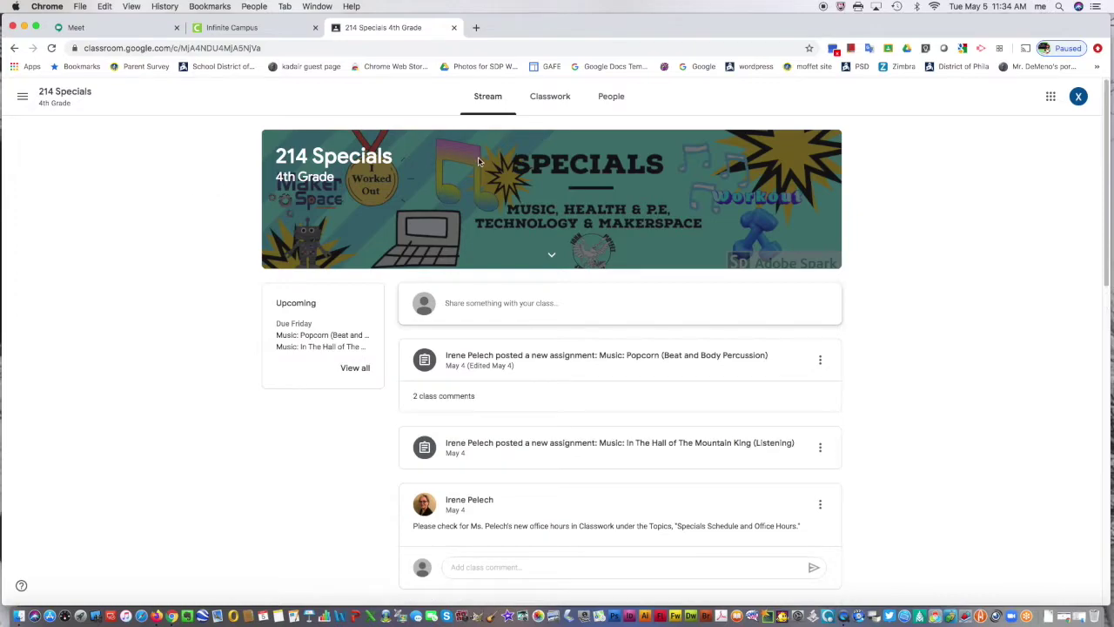
{"action": "left_click", "coordinate": [550, 102]}
- Scroll down the Classwork list and expand the Wacky Web Tale assignment
{"action": "scroll", "coordinate": [525, 259], "scroll_direction": "down", "scroll_amount": 1}
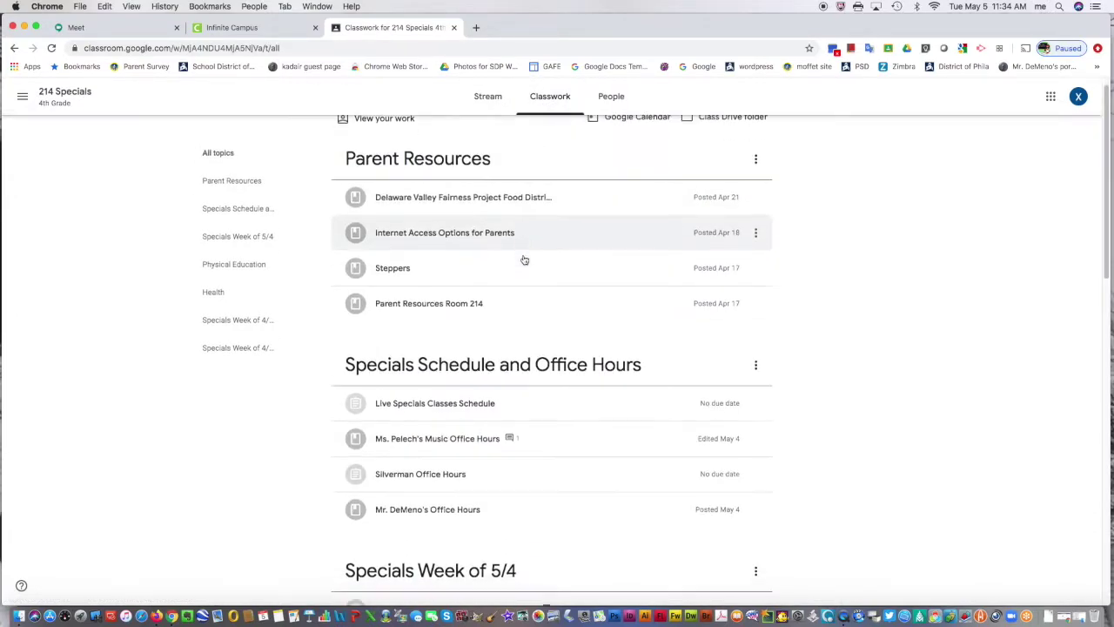
{"action": "scroll", "coordinate": [525, 260], "scroll_direction": "down", "scroll_amount": 12}
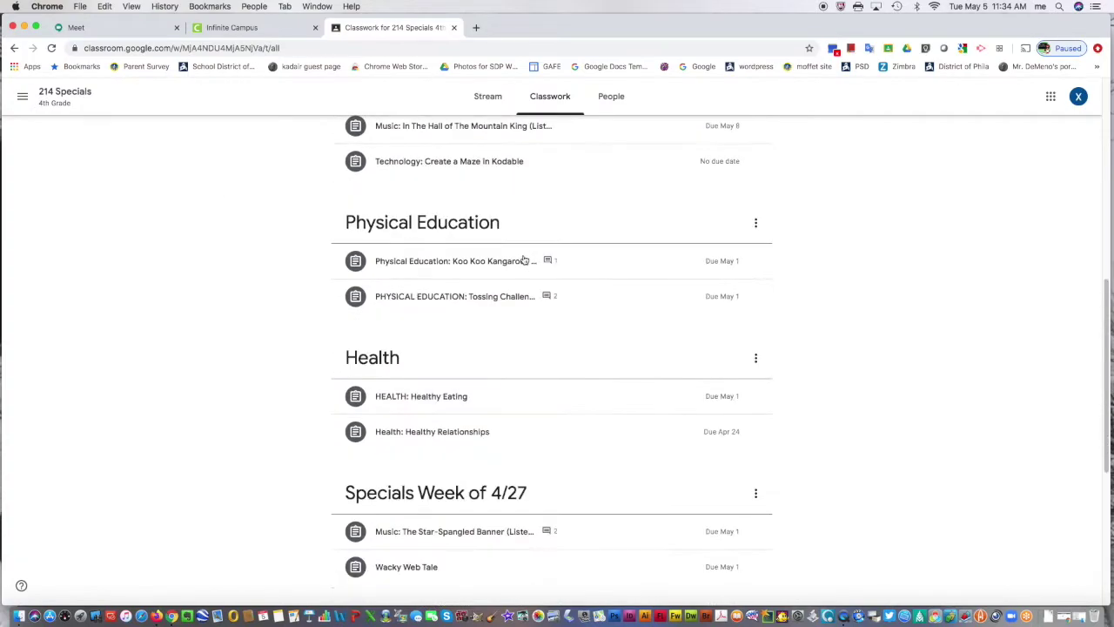
{"action": "scroll", "coordinate": [525, 259], "scroll_direction": "down", "scroll_amount": 2}
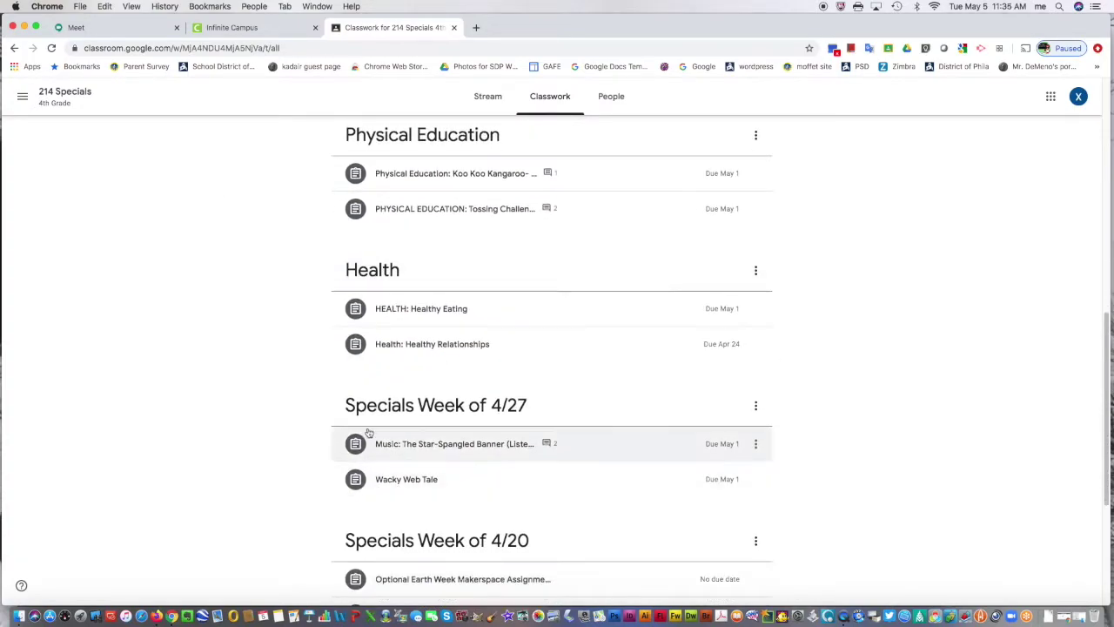
{"action": "left_click", "coordinate": [397, 489]}
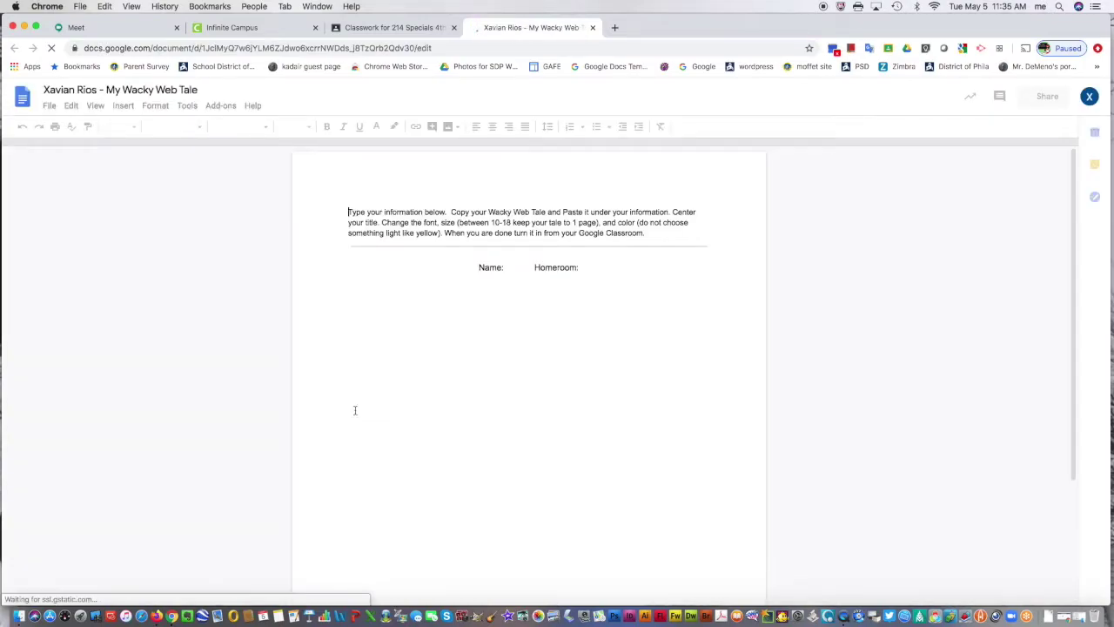
- Enter 'practice name' after Name:, correcting the mistyped letters
{"action": "left_click", "coordinate": [505, 270]}
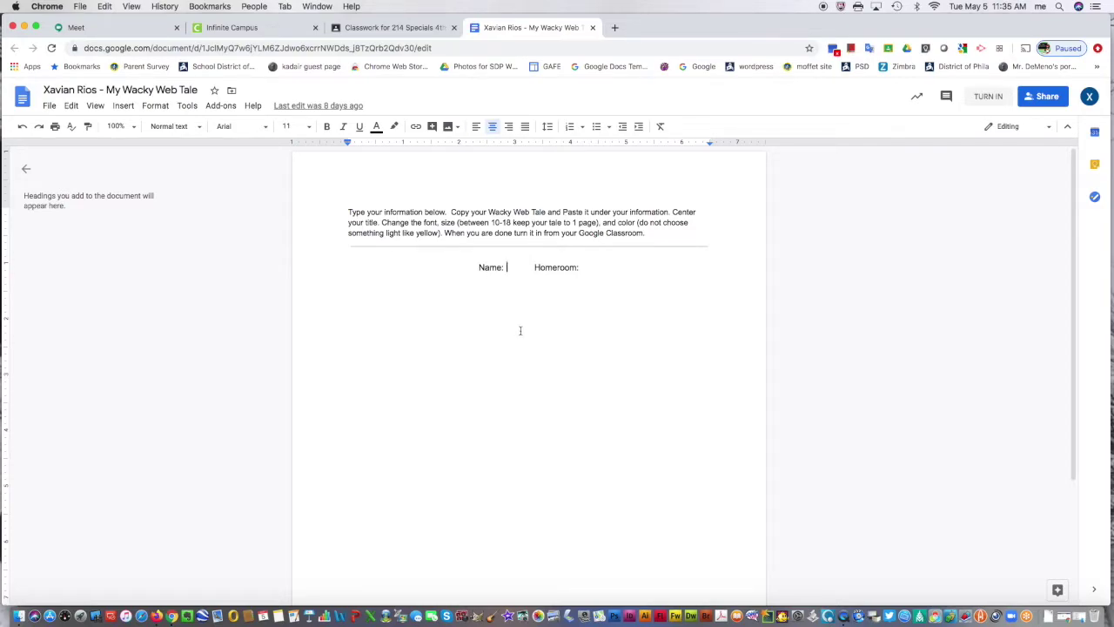
{"action": "type", "text": "Fa"}
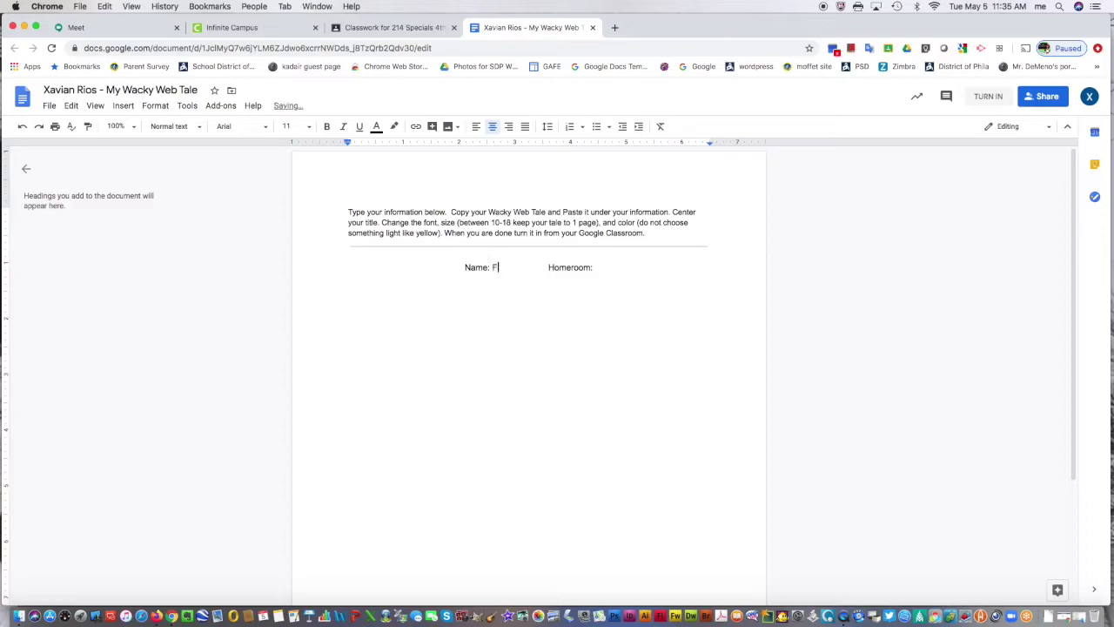
{"action": "key", "text": "BackSpace"}
{"action": "key", "text": "BackSpace"}
{"action": "type", "text": "practice name"}
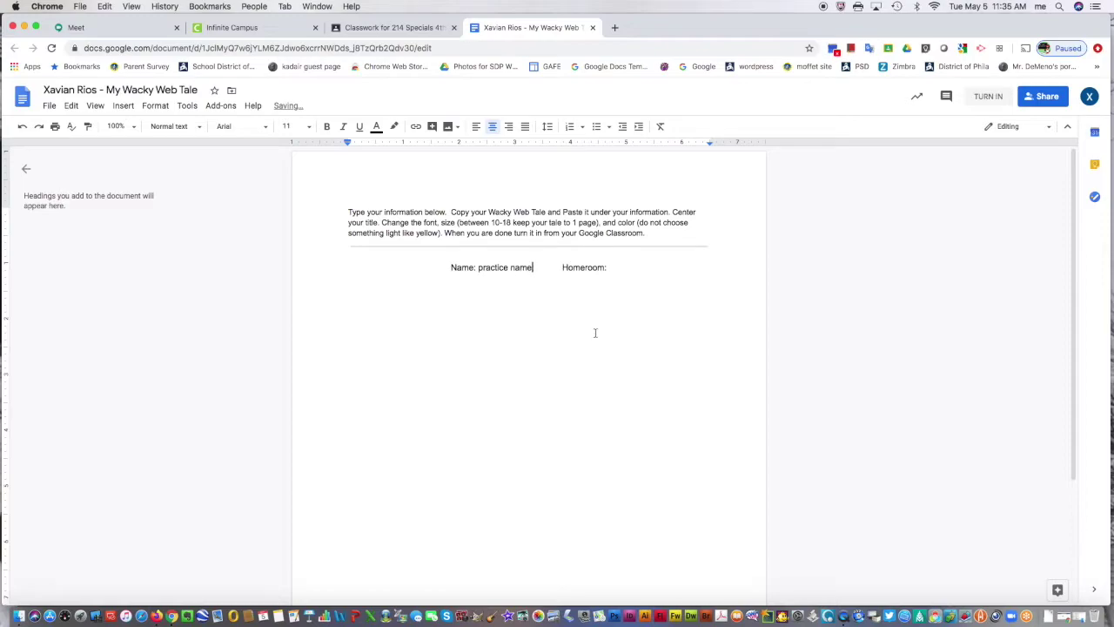
- Fill in Homeroom as 214 and start a new line below
{"action": "left_click", "coordinate": [663, 268]}
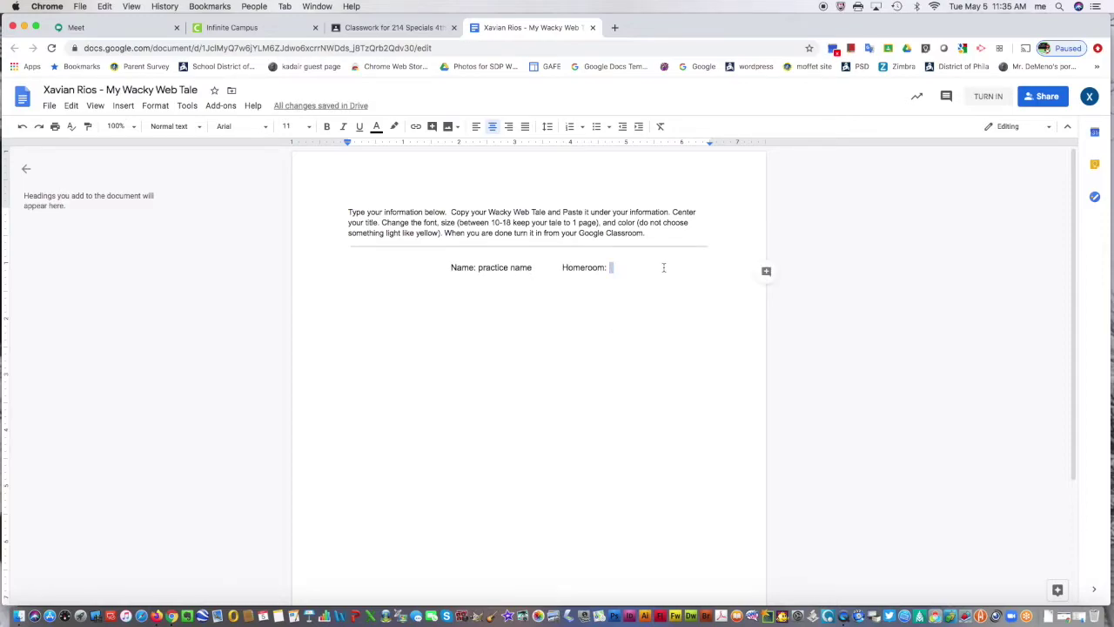
{"action": "type", "text": "214"}
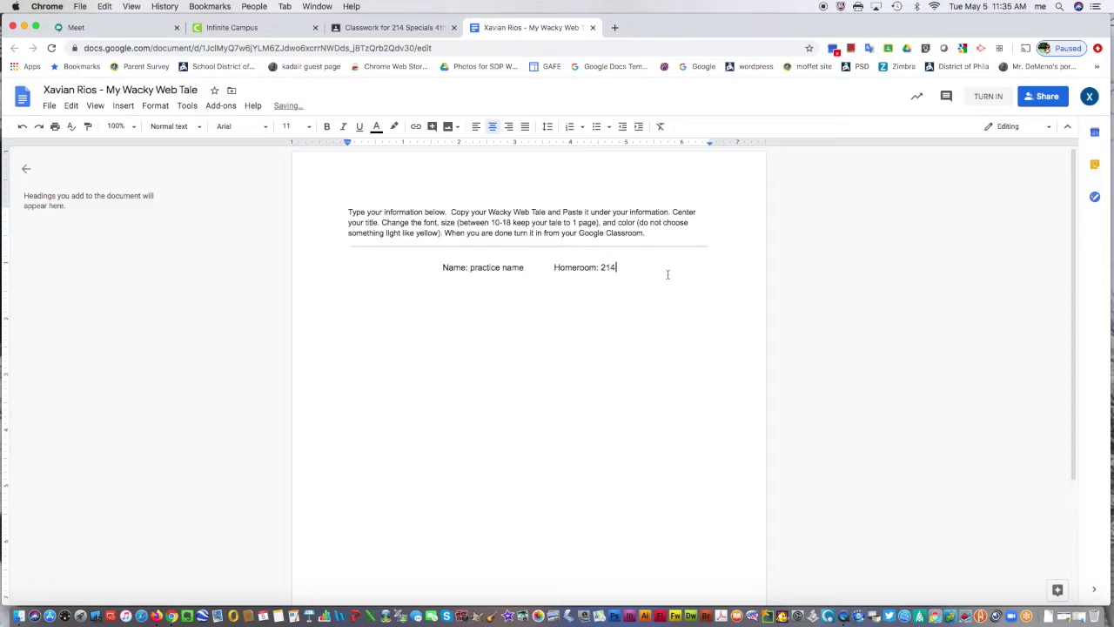
{"action": "key", "text": "Return"}
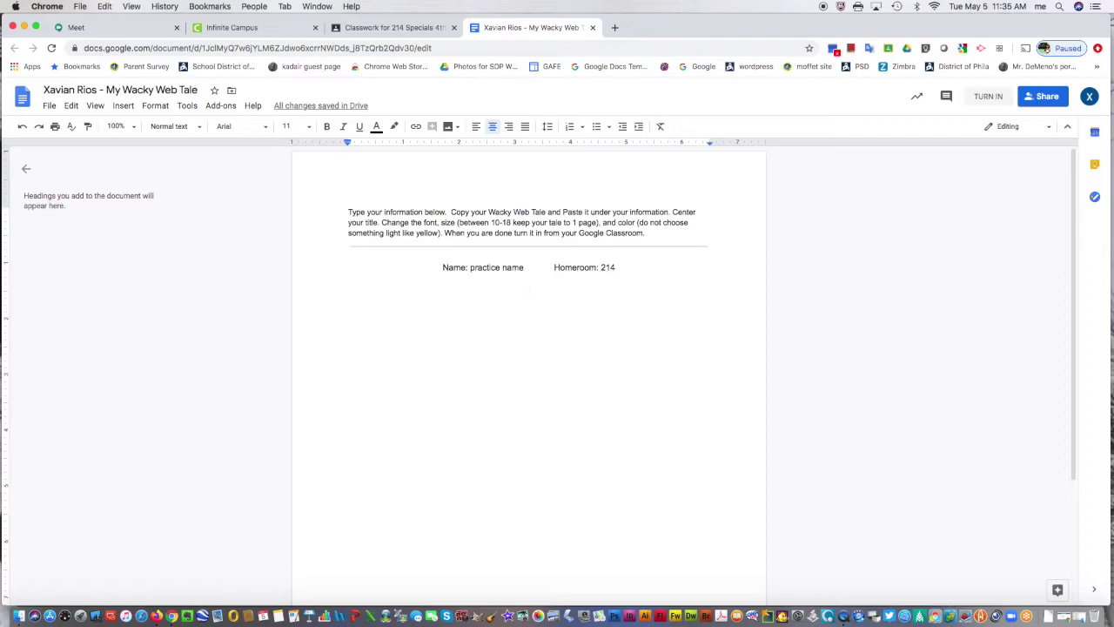
- Type the title 'My Story', fixing the typo, and start a new line
{"action": "type", "text": "My Stgo"}
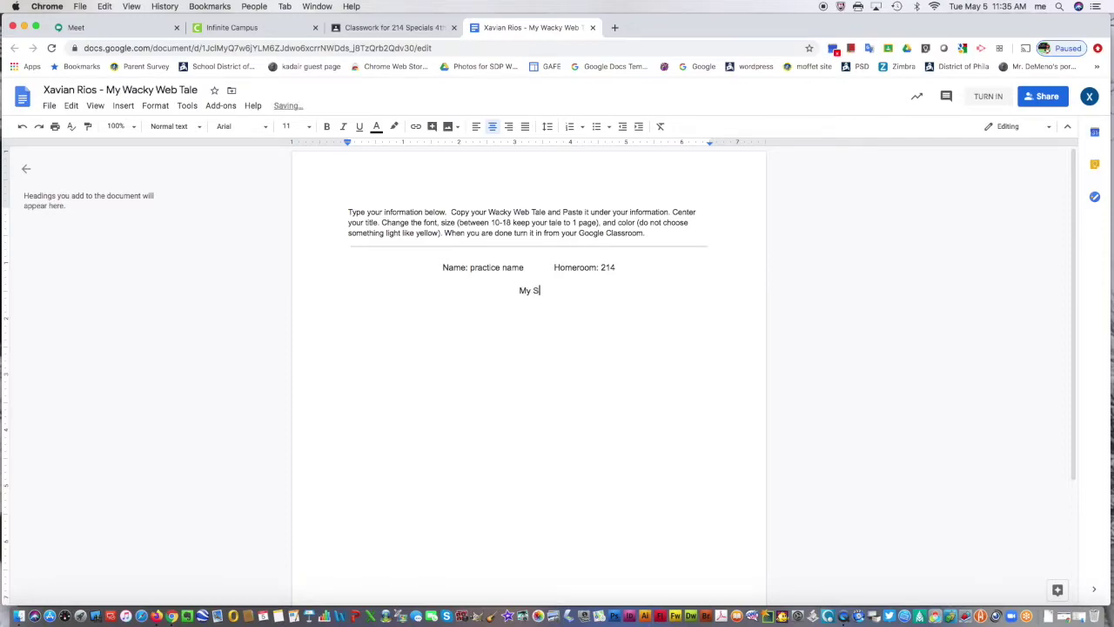
{"action": "key", "text": "BackSpace"}
{"action": "key", "text": "BackSpace"}
{"action": "type", "text": "ory"}
{"action": "key", "text": "Return"}
- Left-align the new line, type two placeholder story lines, and view comment history
{"action": "left_click", "coordinate": [476, 126]}
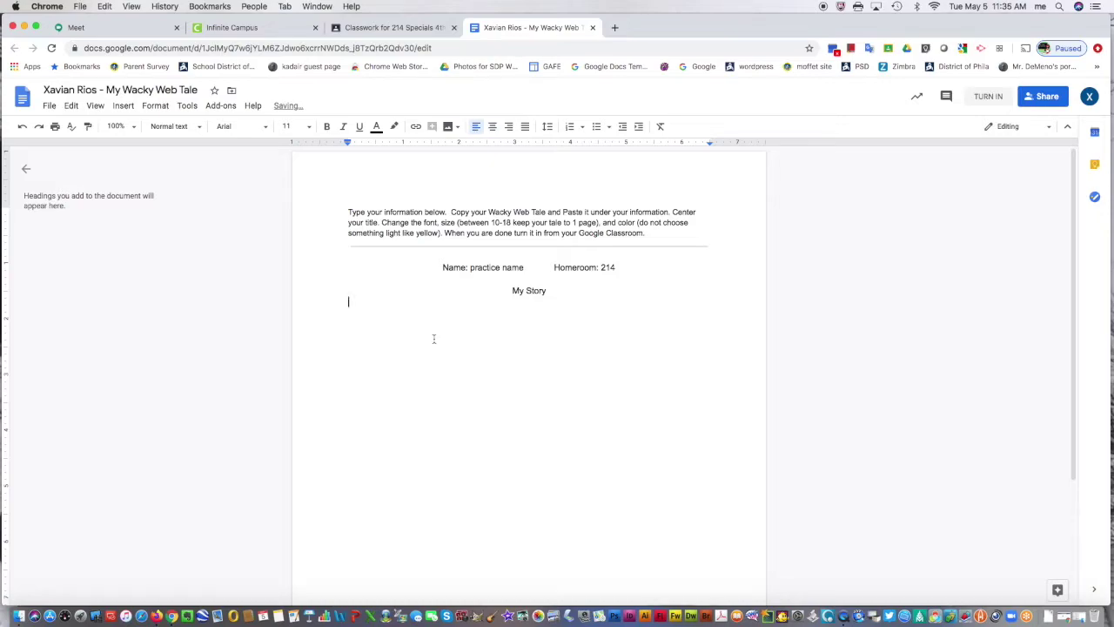
{"action": "type", "text": "("}
{"action": "type", "text": "iiiib"}
{"action": "type", "text": "rgrgegegerg"}
{"action": "key", "text": "Return"}
{"action": "type", "text": "erggerg"}
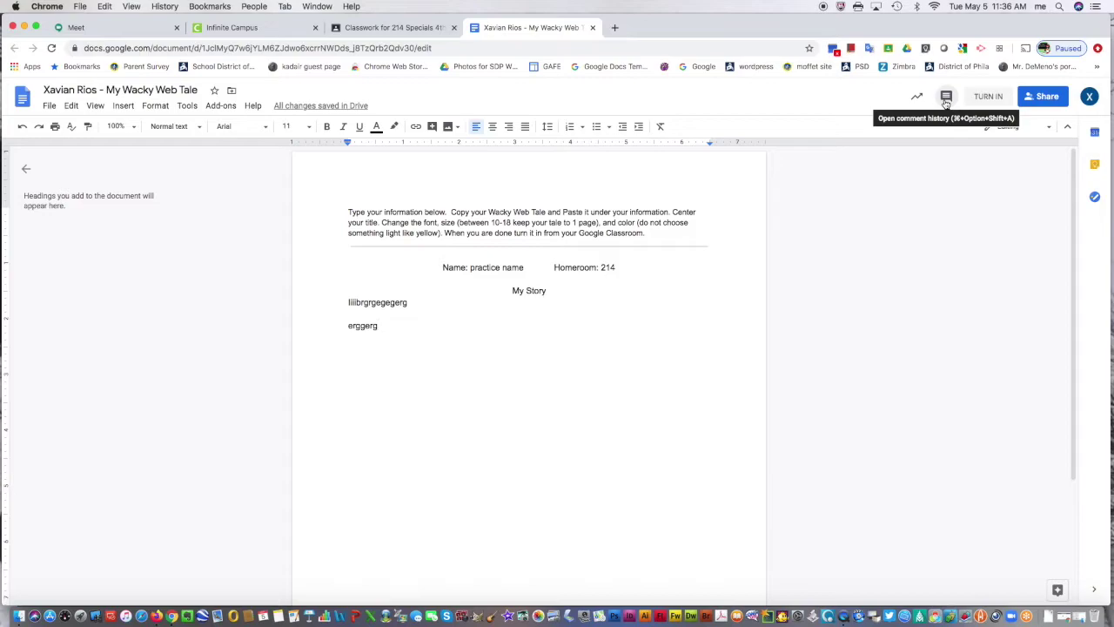
{"action": "left_click", "coordinate": [946, 97]}
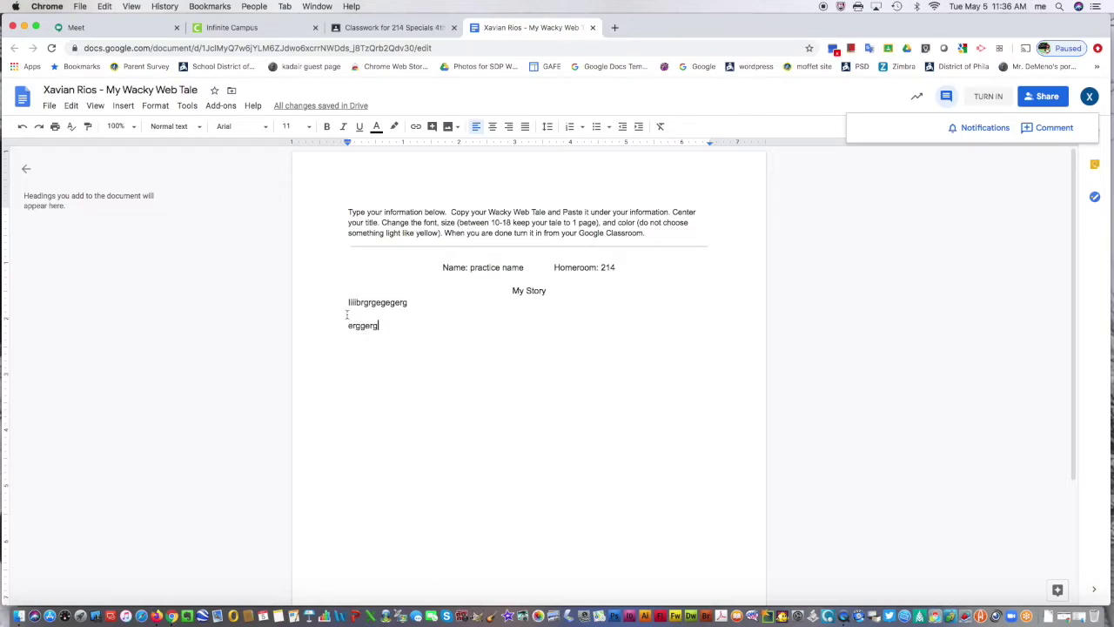
- Select the last line 'erggerg', check comment history again, then return to Classroom
{"action": "left_click_drag", "start_coordinate": [378, 326], "coordinate": [342, 311]}
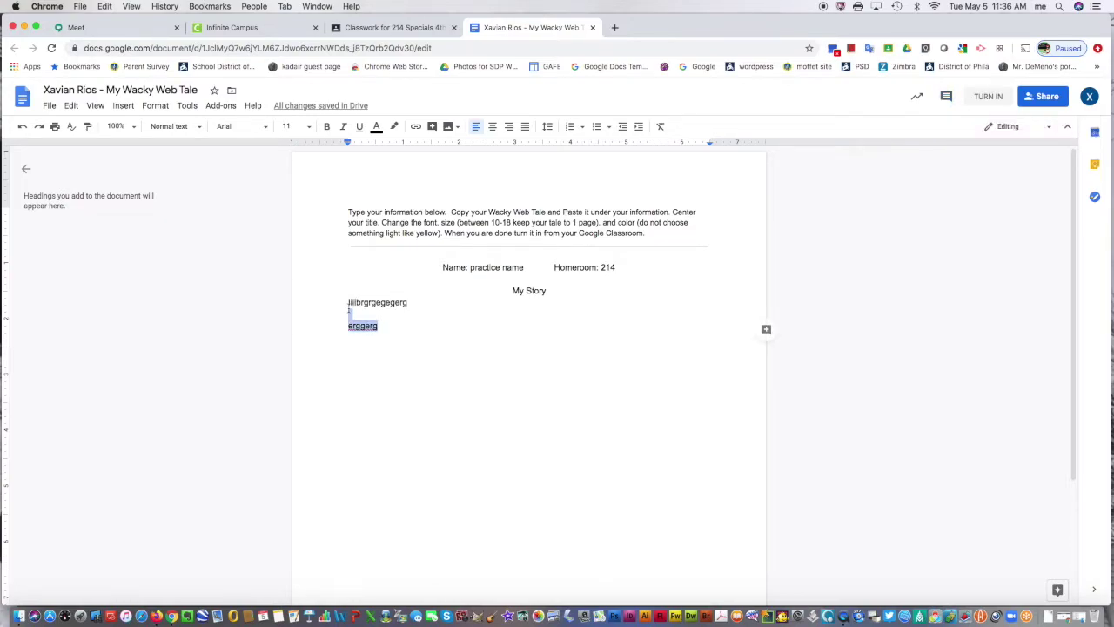
{"action": "left_click", "coordinate": [946, 96]}
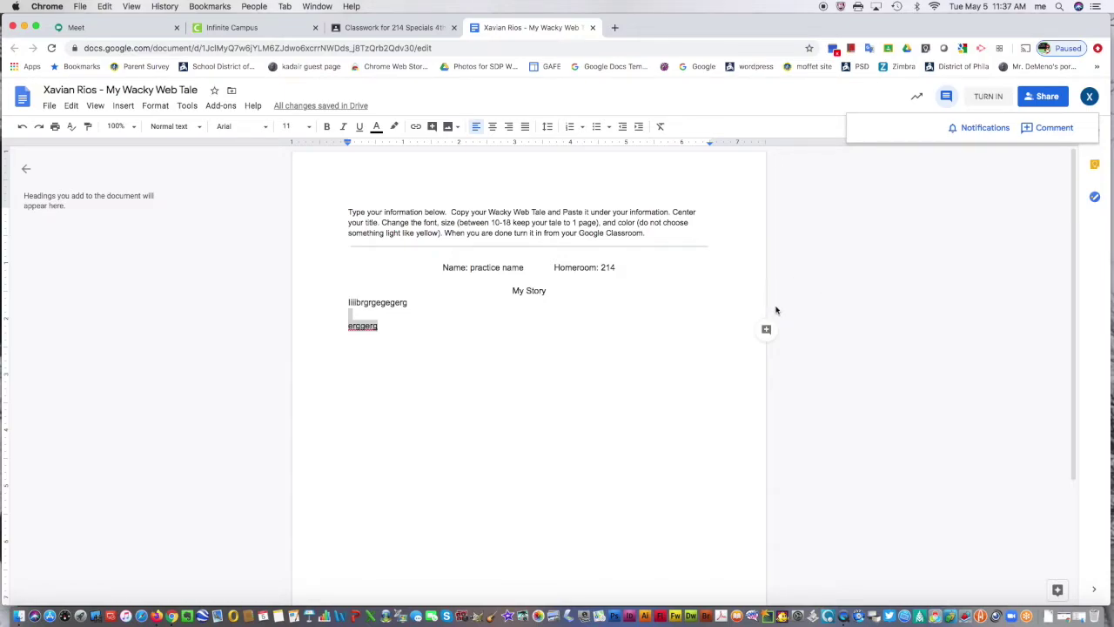
{"action": "left_click", "coordinate": [418, 33]}
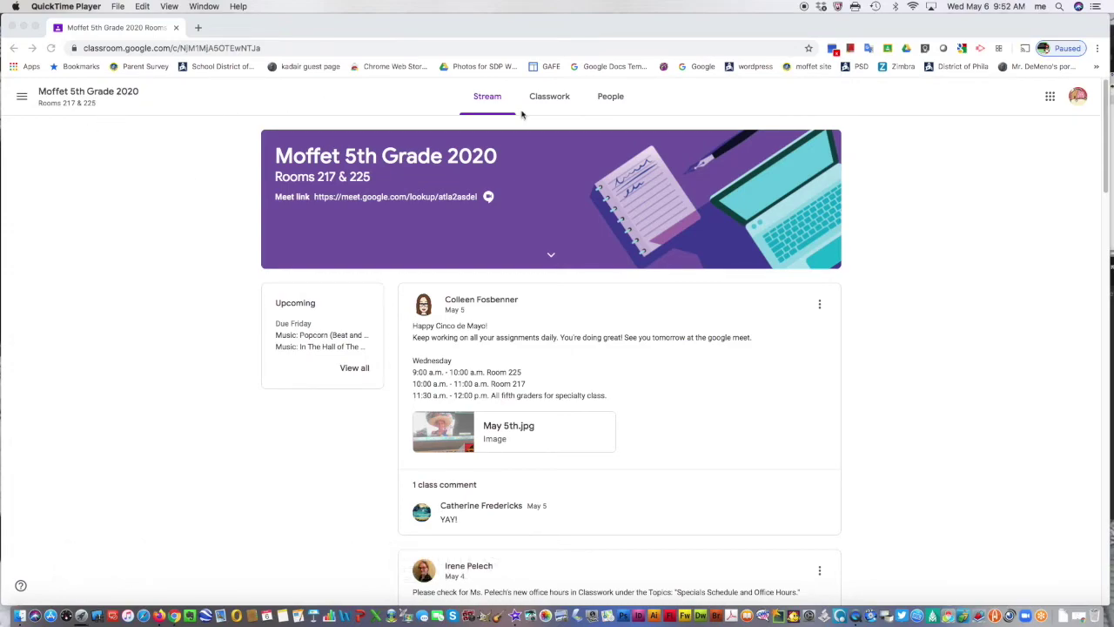
- Go to Classwork and open the Technology: Create a Maze in Kodable assignment
{"action": "left_click", "coordinate": [553, 101]}
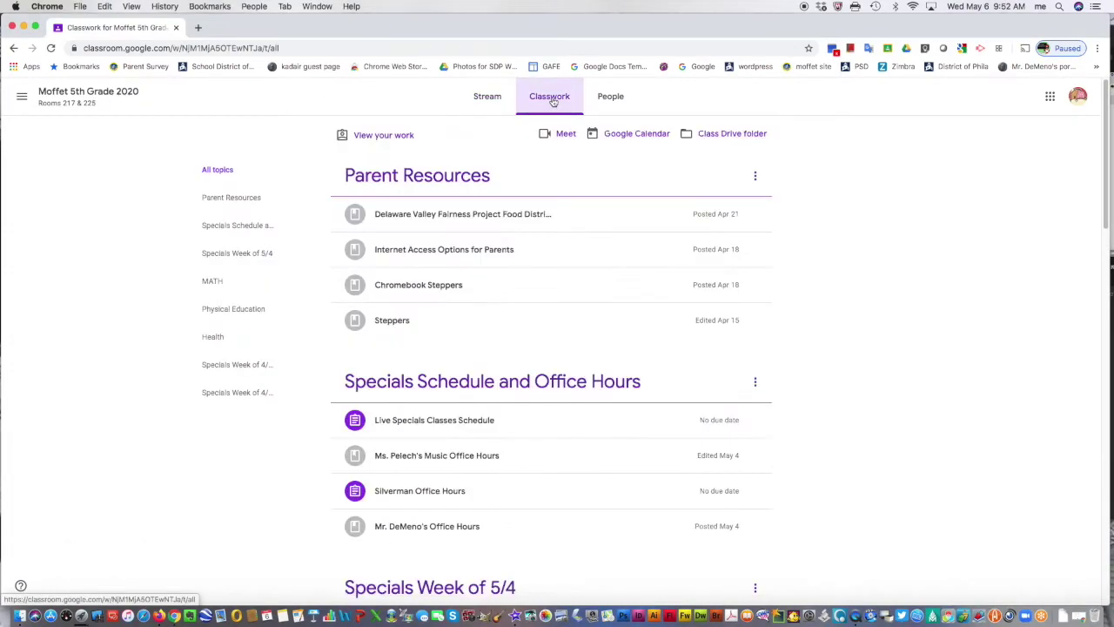
{"action": "scroll", "coordinate": [373, 266], "scroll_direction": "down", "scroll_amount": 2}
{"action": "scroll", "coordinate": [311, 348], "scroll_direction": "down", "scroll_amount": 5}
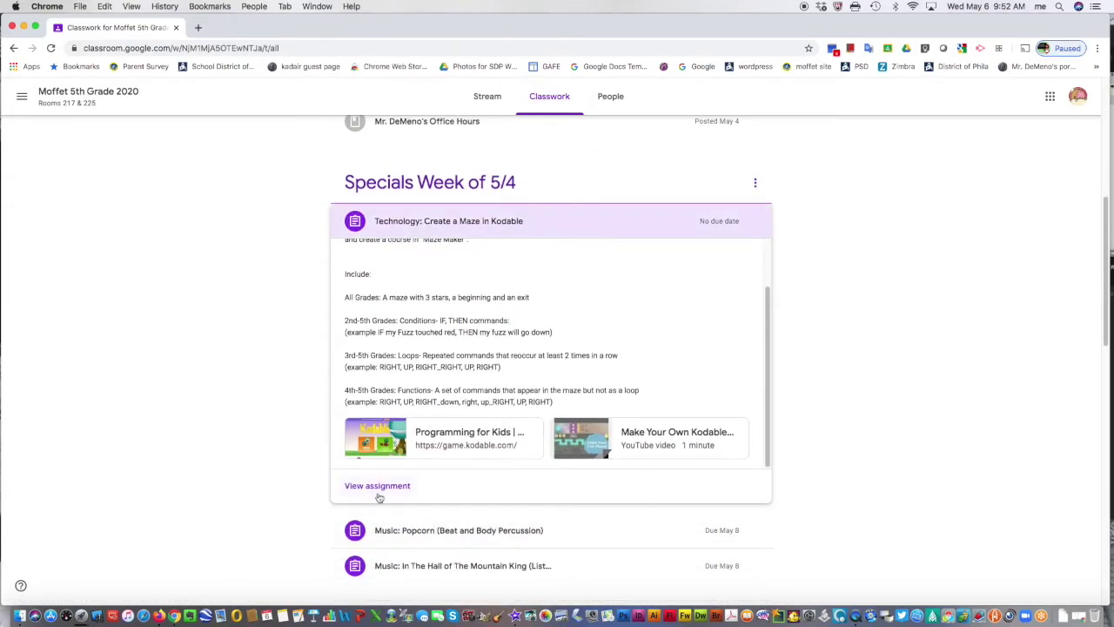
{"action": "left_click", "coordinate": [395, 485]}
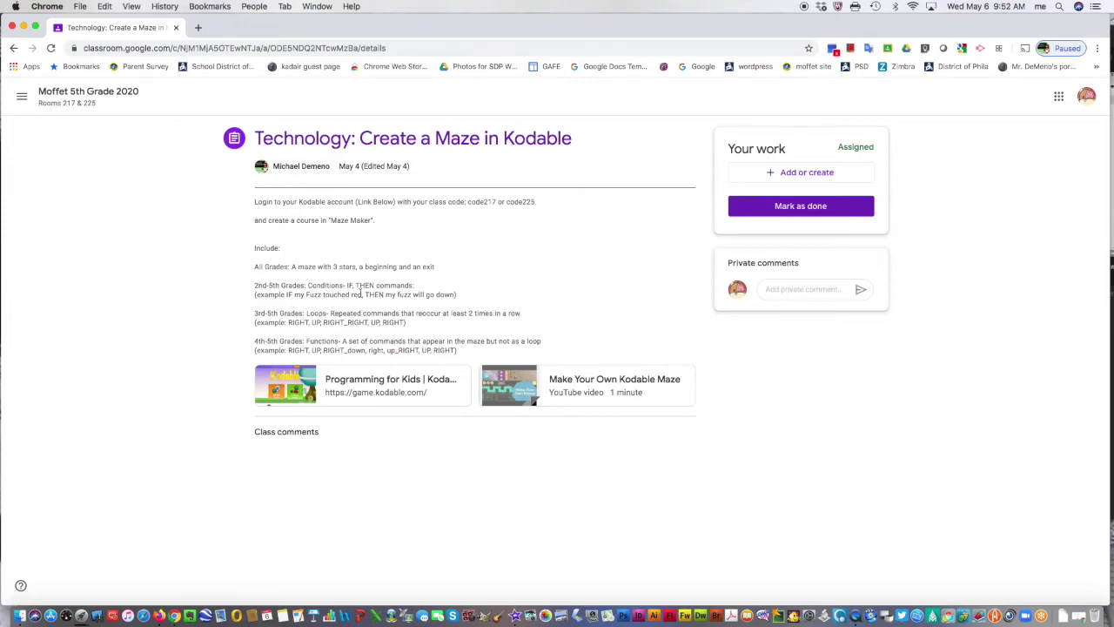
{"action": "left_click", "coordinate": [781, 290]}
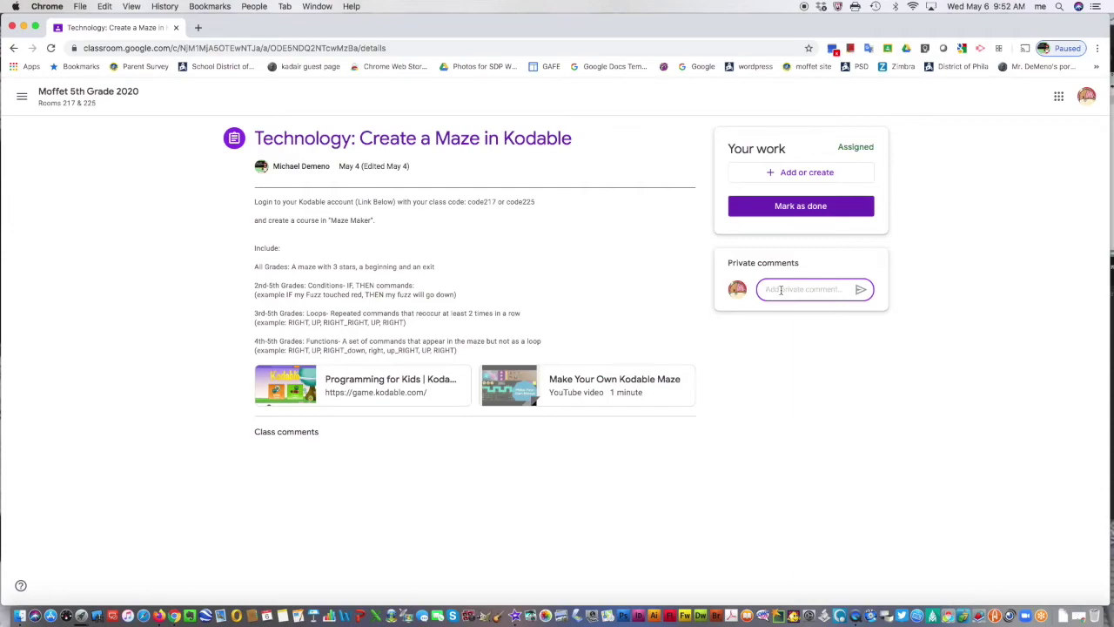
{"action": "type", "text": "I had troublee"}
{"action": "key", "text": "BackSpace"}
{"action": "key", "text": "BackSpace"}
{"action": "key", "text": "BackSpace"}
{"action": "key", "text": "BackSpace"}
{"action": "key", "text": "BackSpace"}
{"action": "key", "text": "BackSpace"}
{"action": "key", "text": "BackSpace"}
{"action": "key", "text": "BackSpace"}
{"action": "key", "text": "BackSpace"}
{"action": "key", "text": "BackSpace"}
{"action": "key", "text": "BackSpace"}
{"action": "key", "text": "BackSpace"}
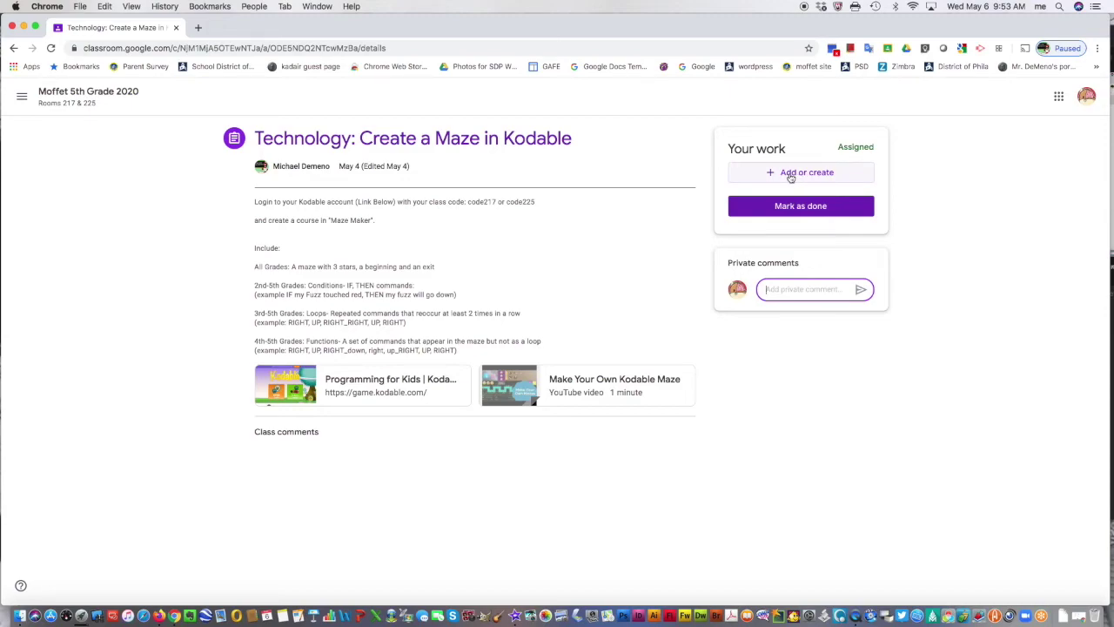
{"action": "left_click", "coordinate": [794, 180]}
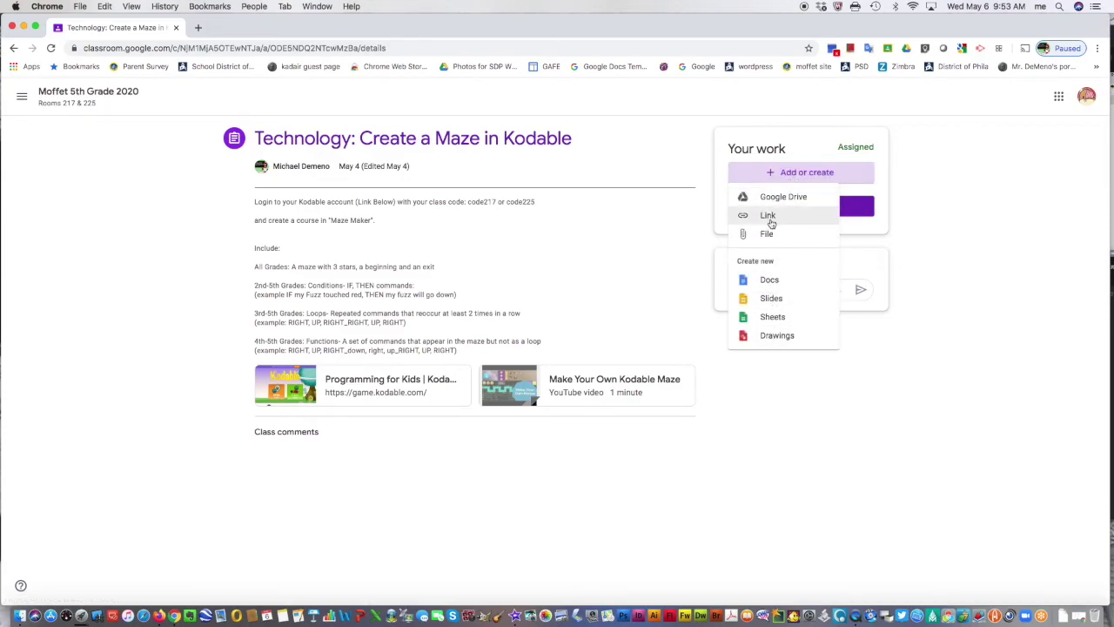
{"action": "left_click", "coordinate": [681, 226]}
{"action": "left_click", "coordinate": [797, 173]}
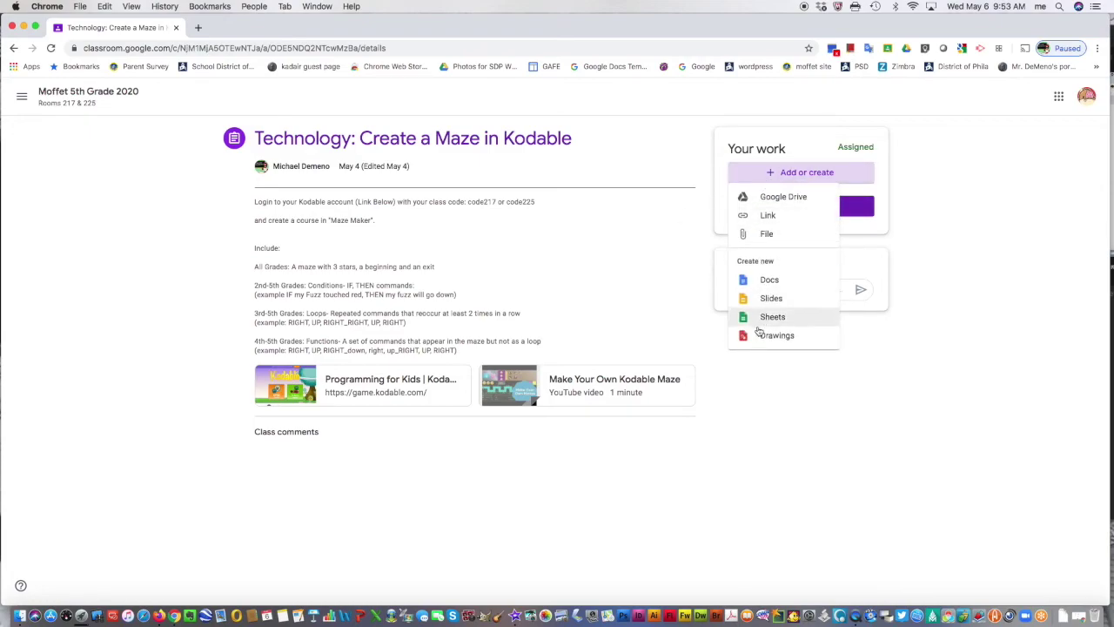
{"action": "left_click", "coordinate": [679, 238]}
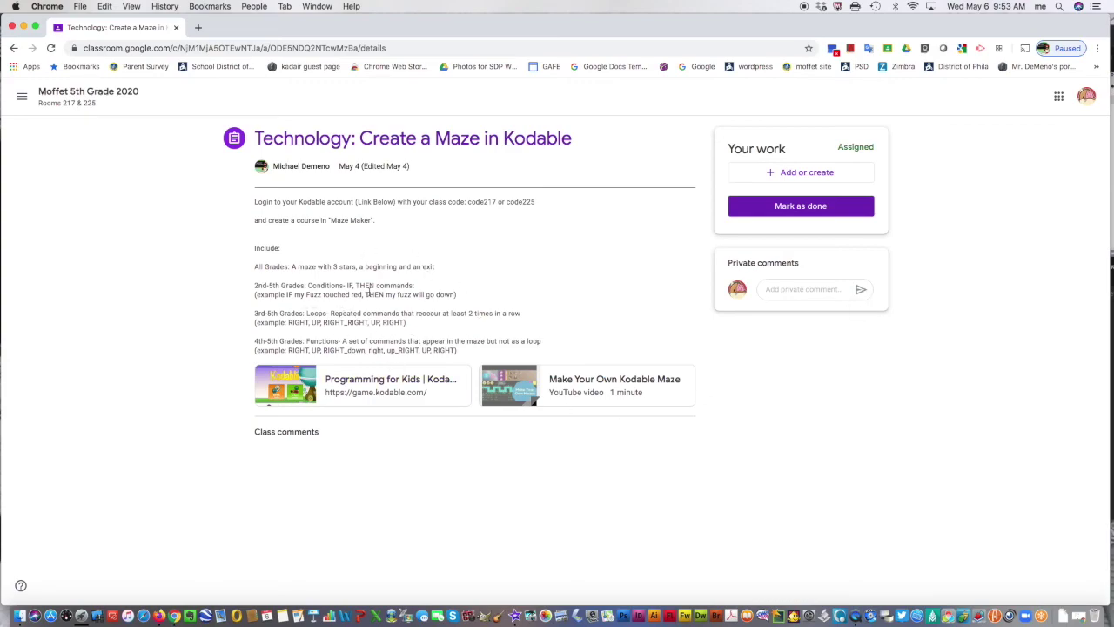
{"action": "left_click", "coordinate": [778, 290]}
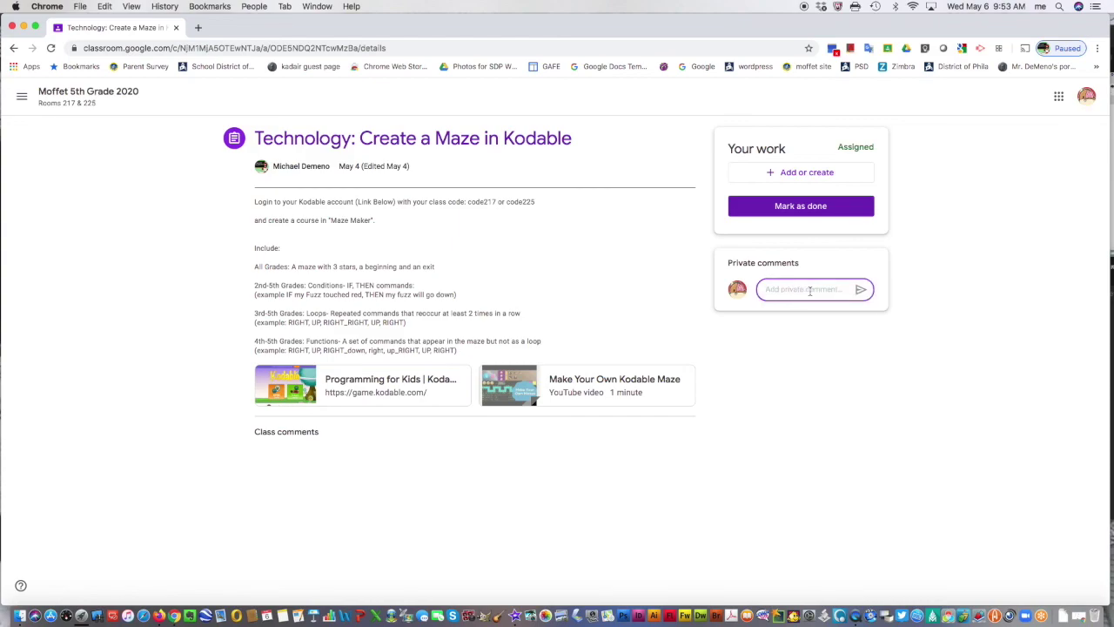